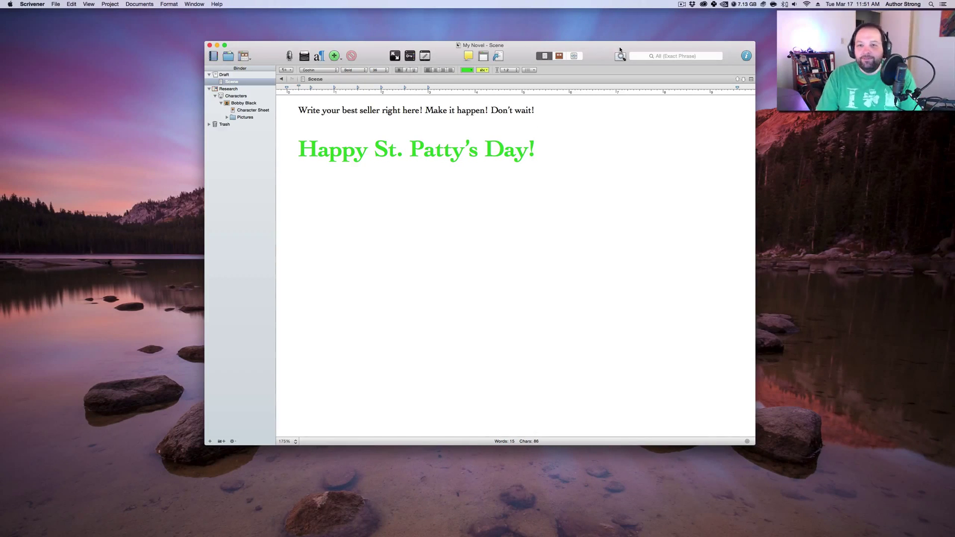
# Nudge the project window into place and briefly preview composition mode
pyautogui.moveTo(524, 50)
pyautogui.mouseDown()
pyautogui.moveTo(524, 60)
pyautogui.moveTo(531, 40)
pyautogui.mouseUp()
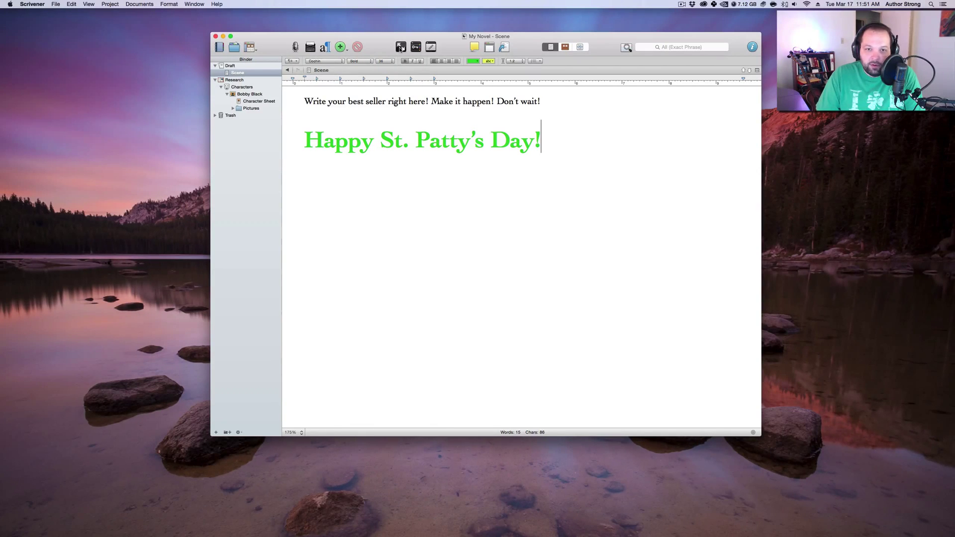
pyautogui.click(402, 48)
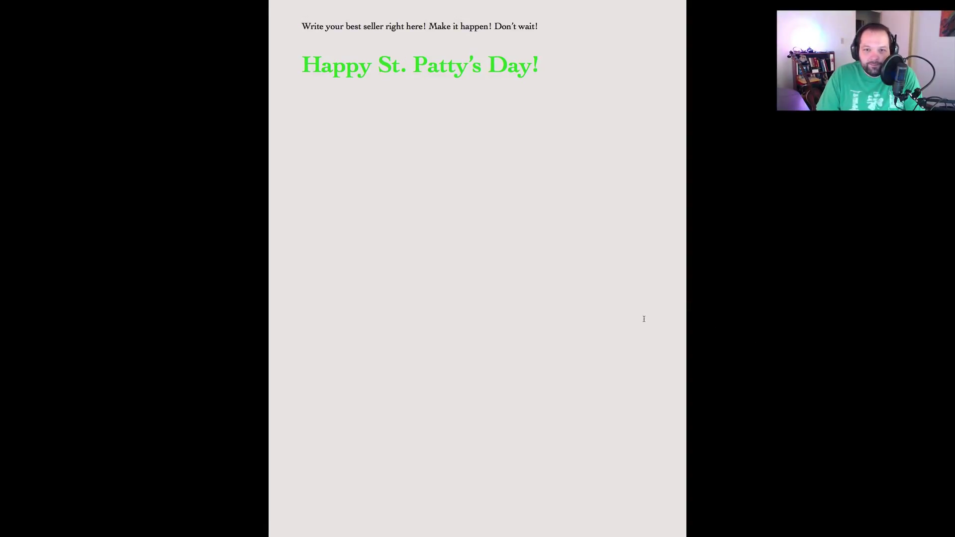
pyautogui.press('Escape')
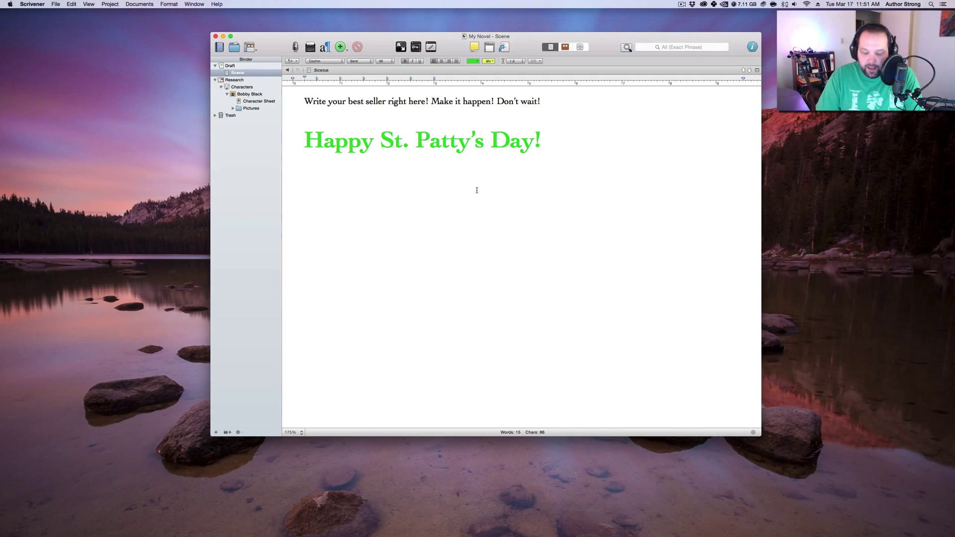
# Open the Compose preferences and select the Text Color setting
pyautogui.press('super+comma')
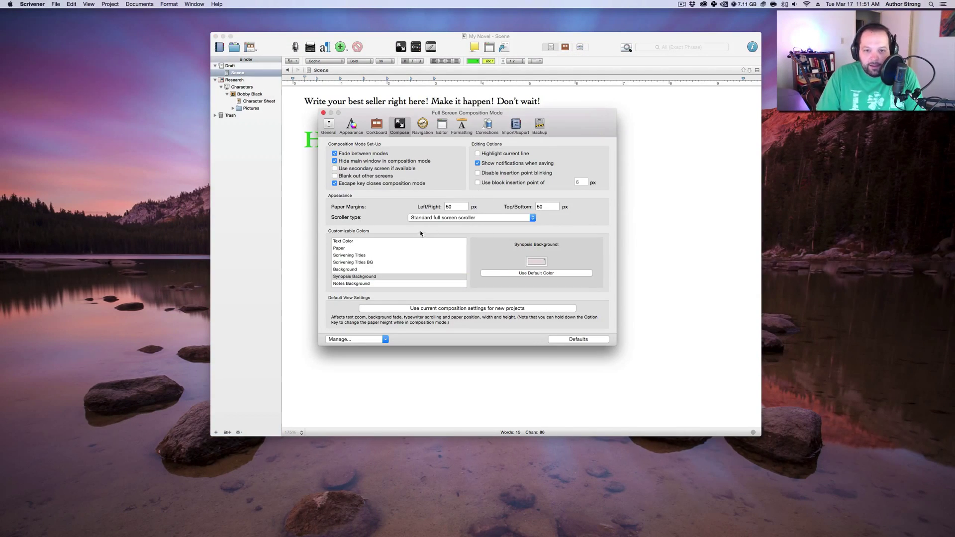
pyautogui.click(345, 241)
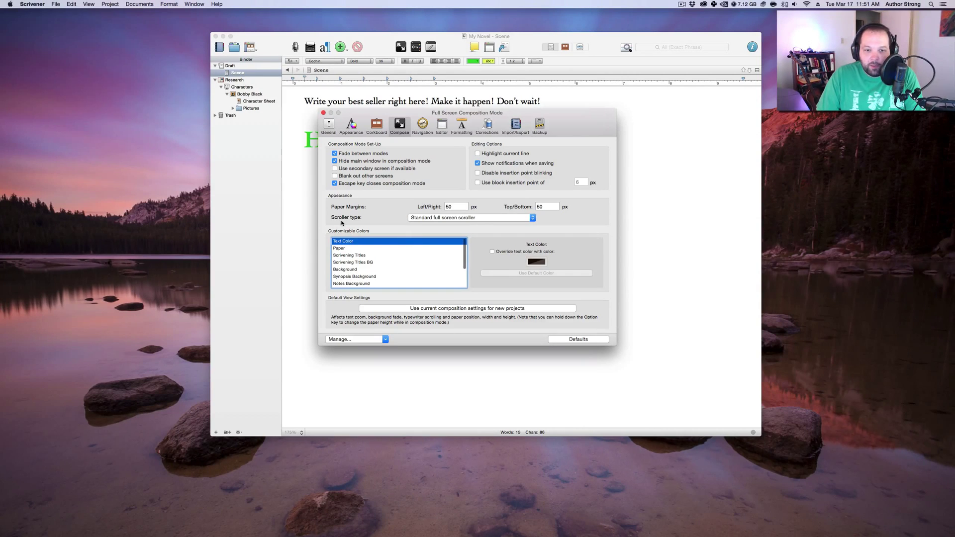
pyautogui.click(328, 125)
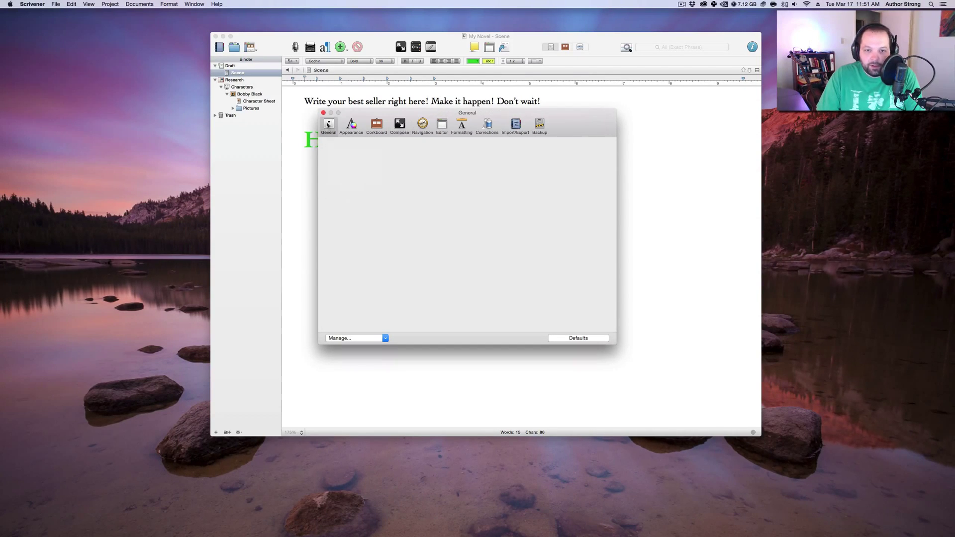
pyautogui.click(399, 125)
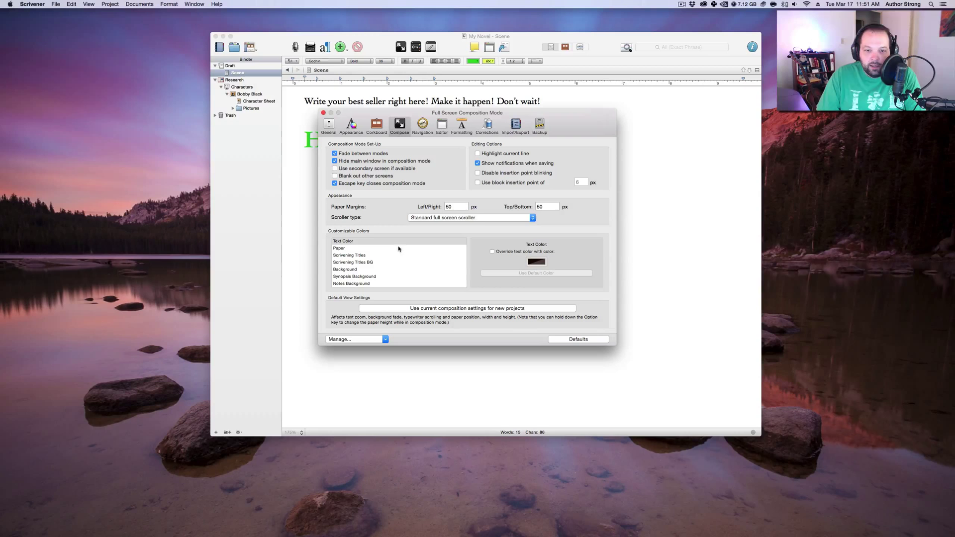
pyautogui.click(394, 242)
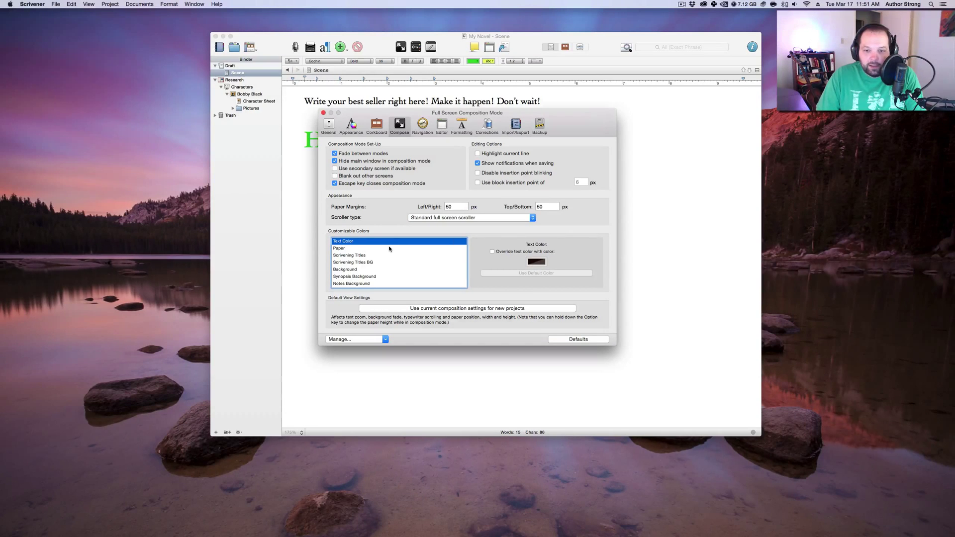
# Turn on Override text color and choose light green in the Colors panel
pyautogui.click(492, 251)
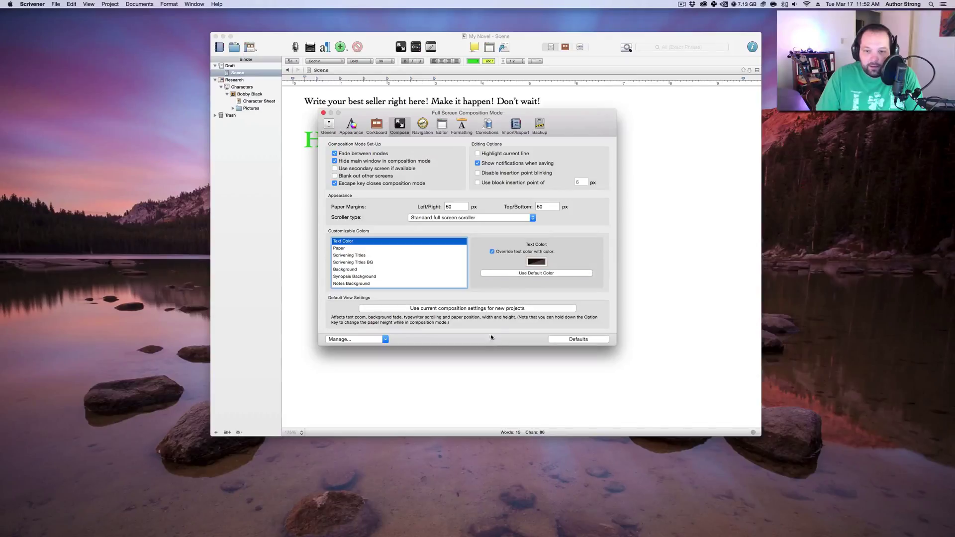
pyautogui.click(537, 262)
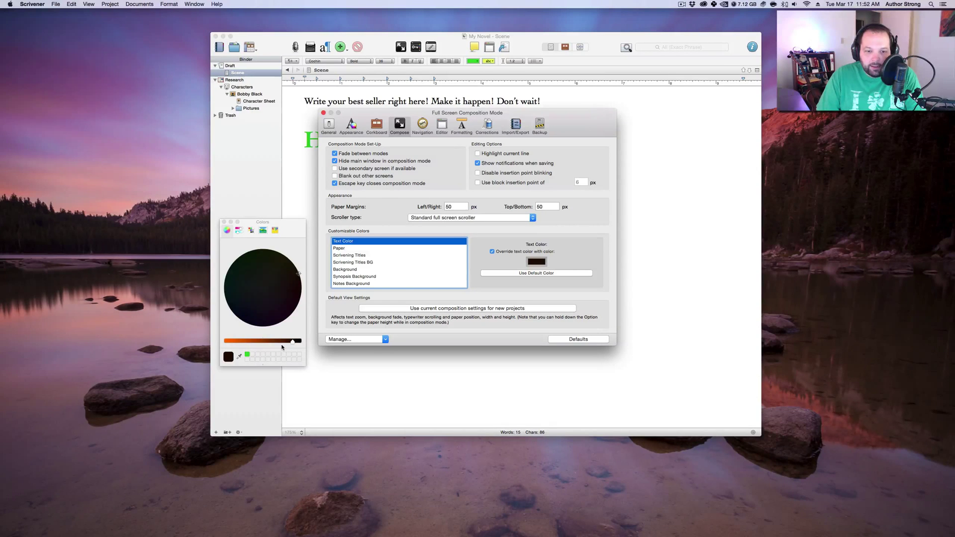
pyautogui.click(284, 344)
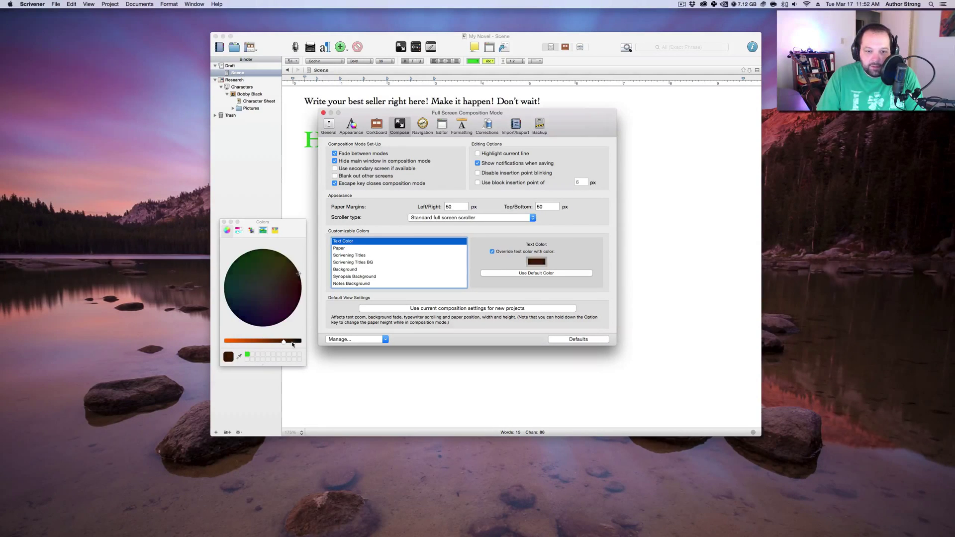
pyautogui.moveTo(283, 343); pyautogui.dragTo(226, 342)
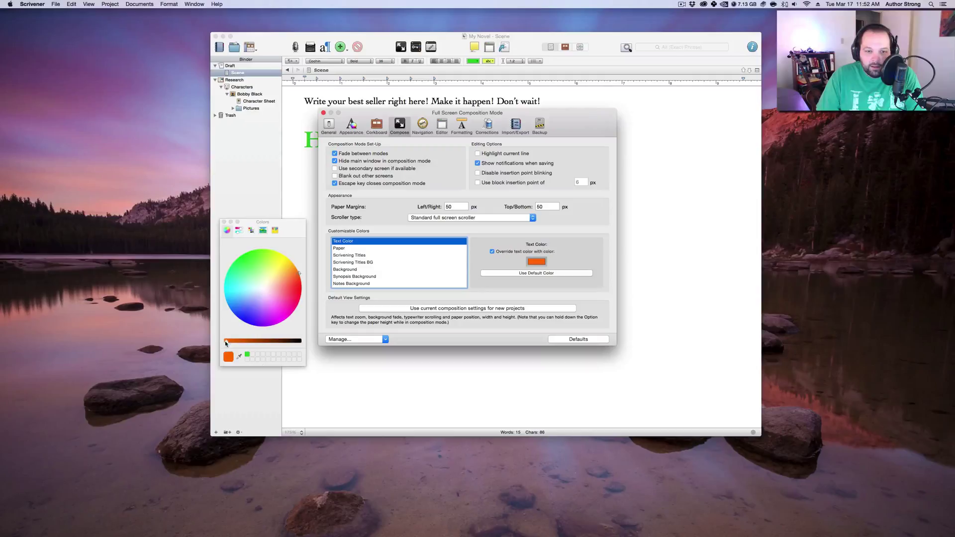
pyautogui.click(248, 266)
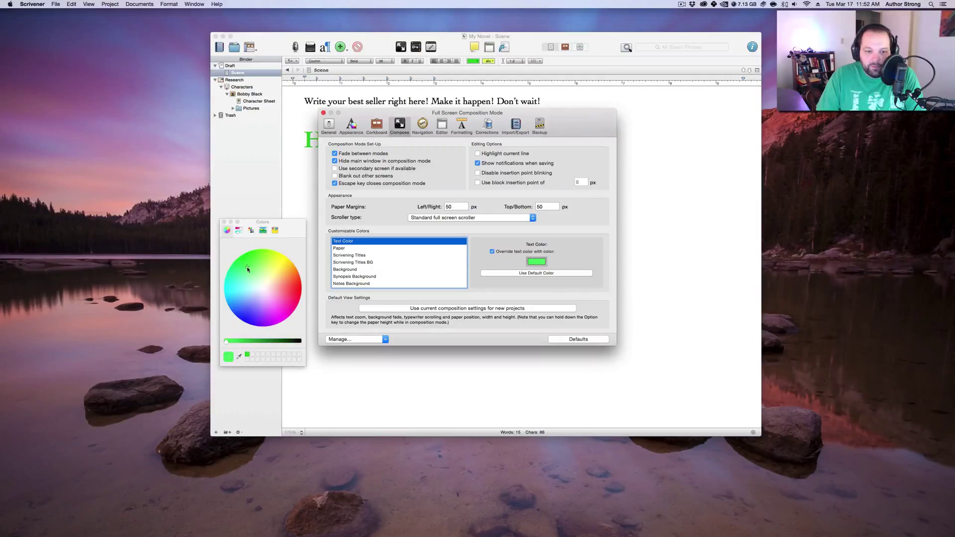
pyautogui.click(223, 221)
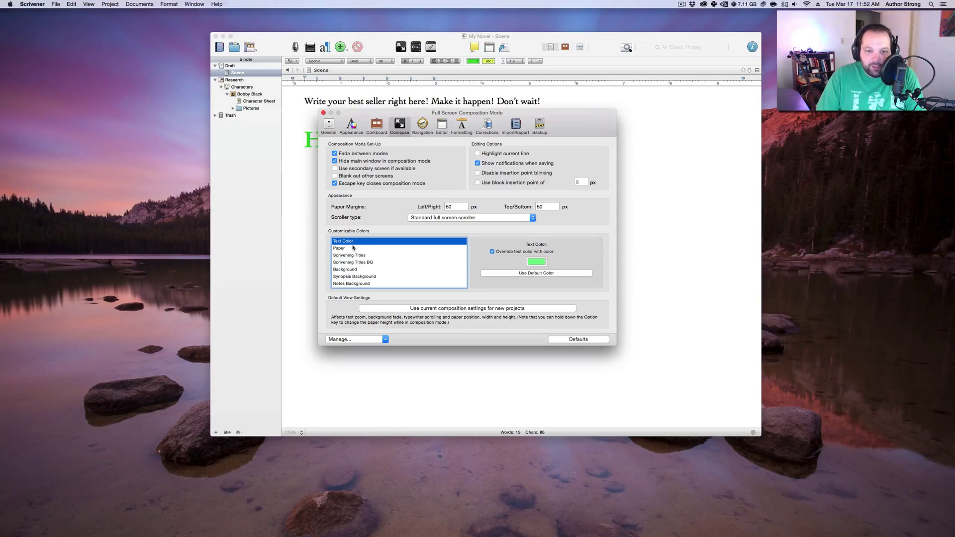
# Set the composition Paper colour to black, then close the Colors panel and Preferences
pyautogui.click(353, 248)
pyautogui.click(536, 262)
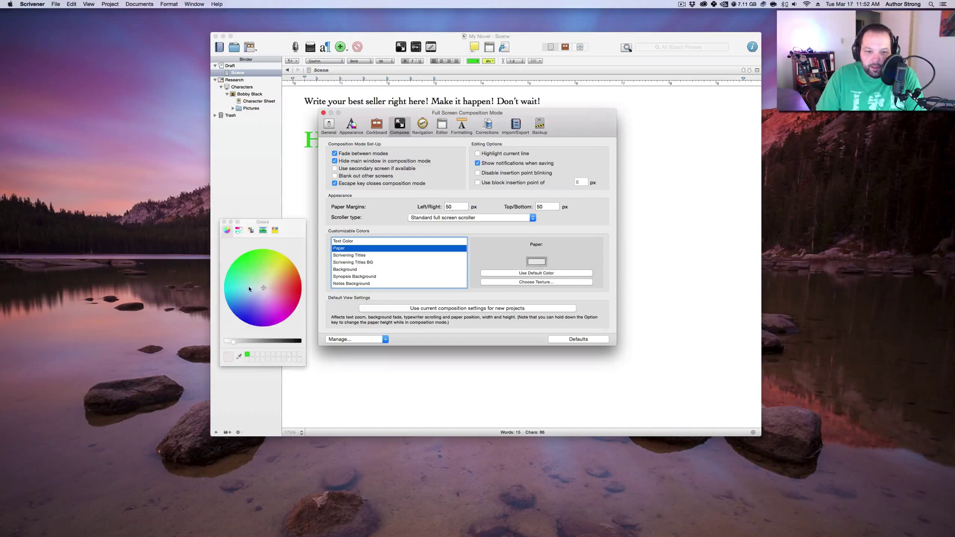
pyautogui.moveTo(233, 342); pyautogui.dragTo(363, 344)
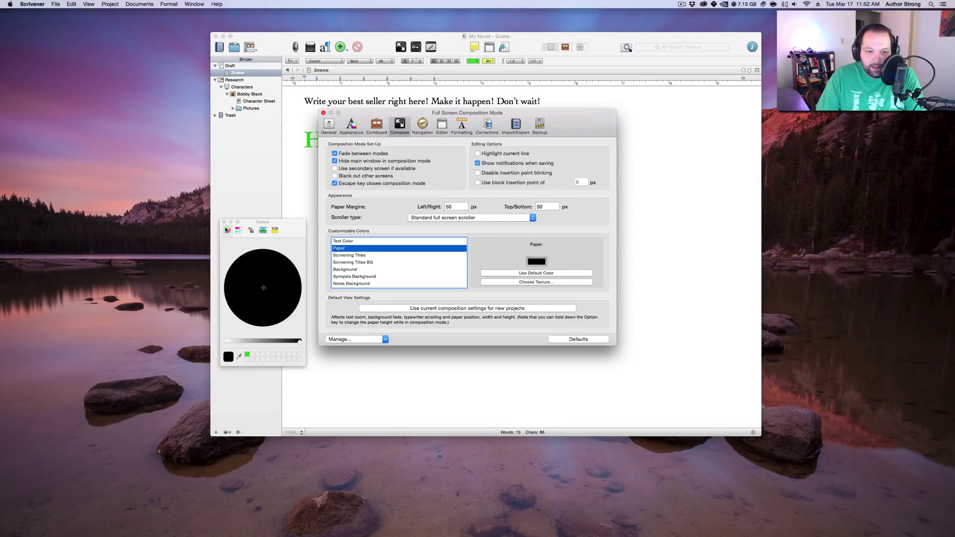
pyautogui.click(223, 222)
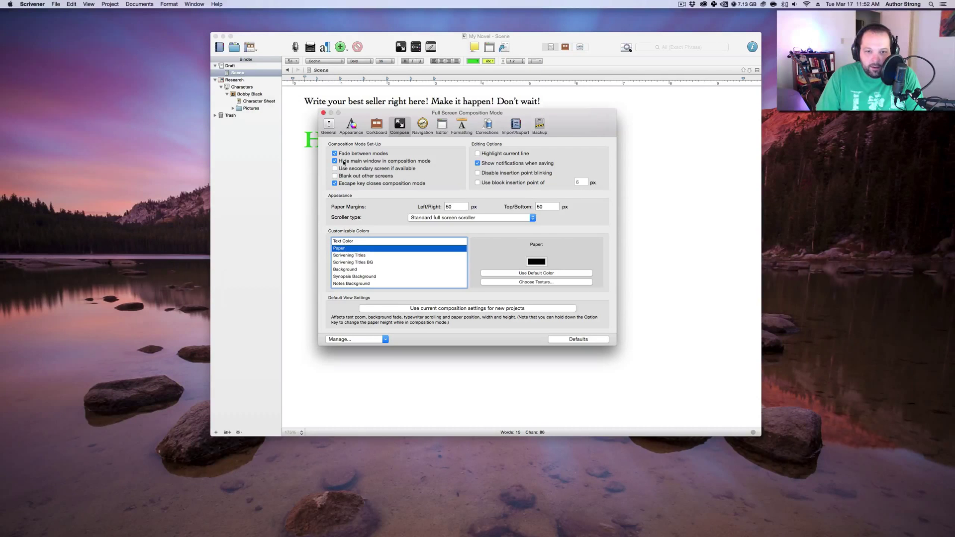
pyautogui.click(323, 112)
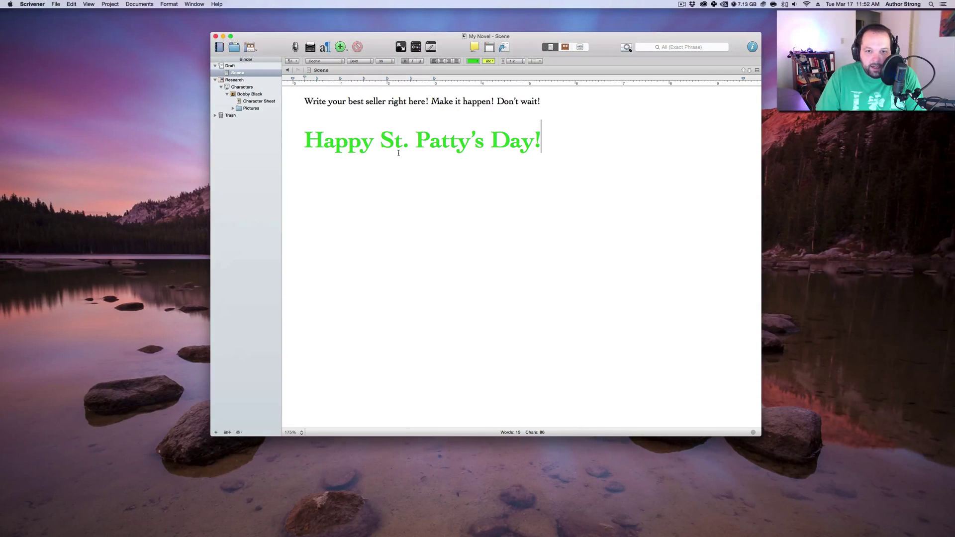
# Choose StPatricksTable.png from the Desktop as the composition backdrop image
pyautogui.click(90, 5)
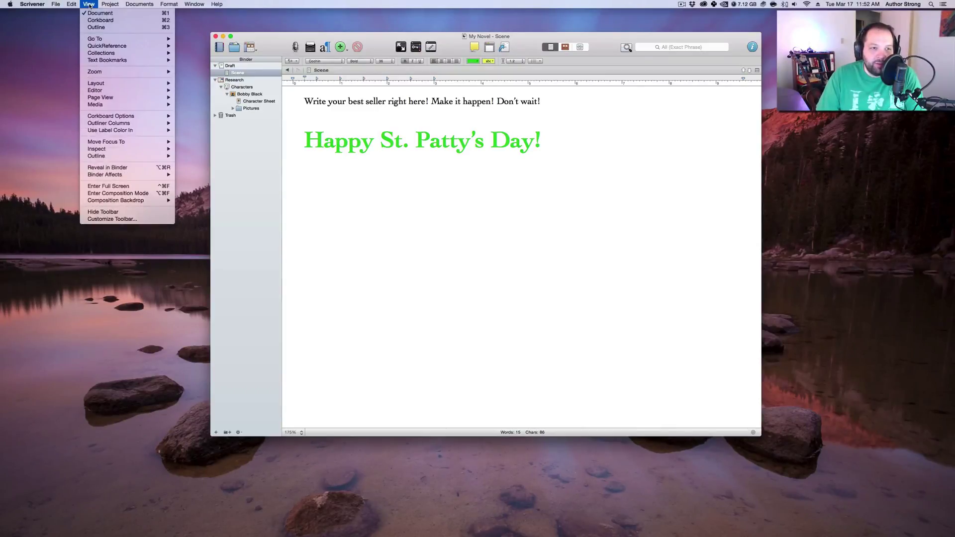
pyautogui.moveTo(120, 200)
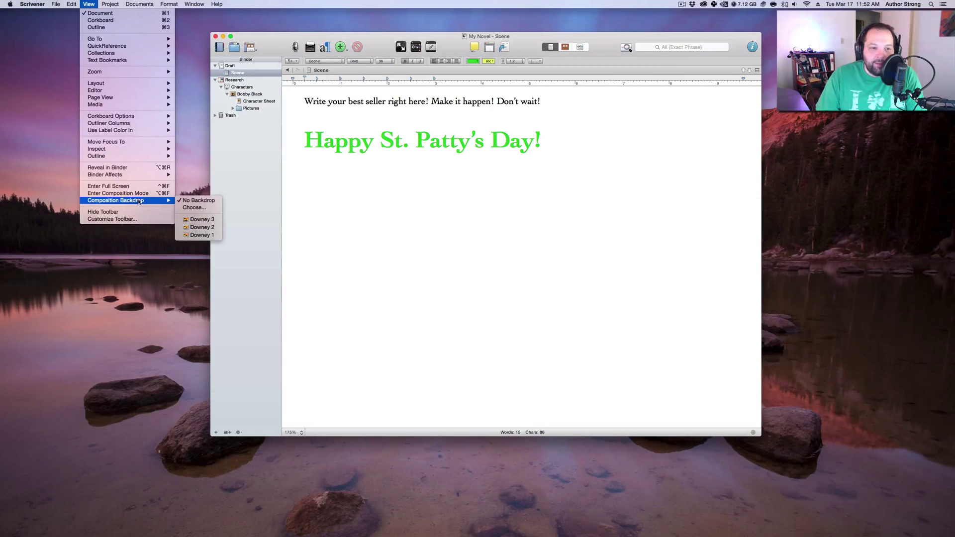
pyautogui.click(196, 208)
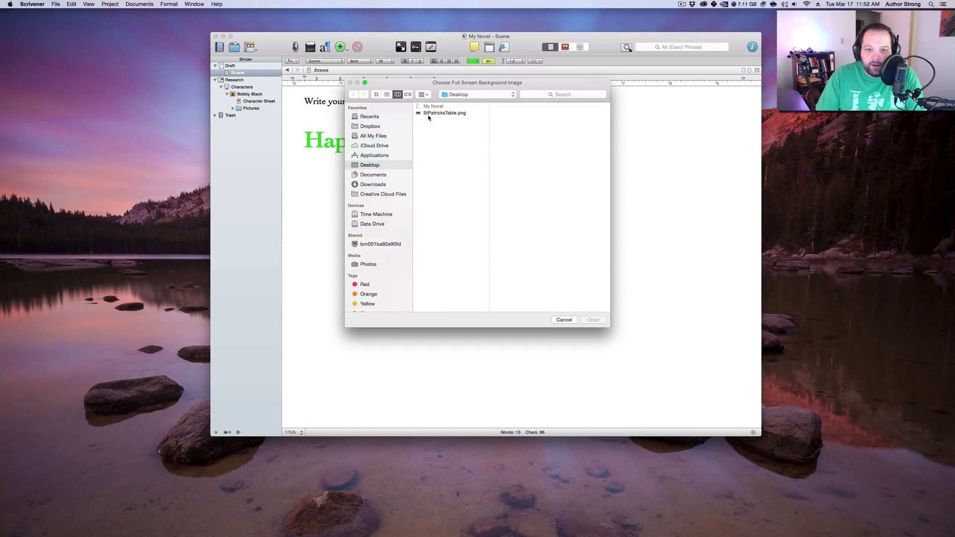
pyautogui.click(431, 114)
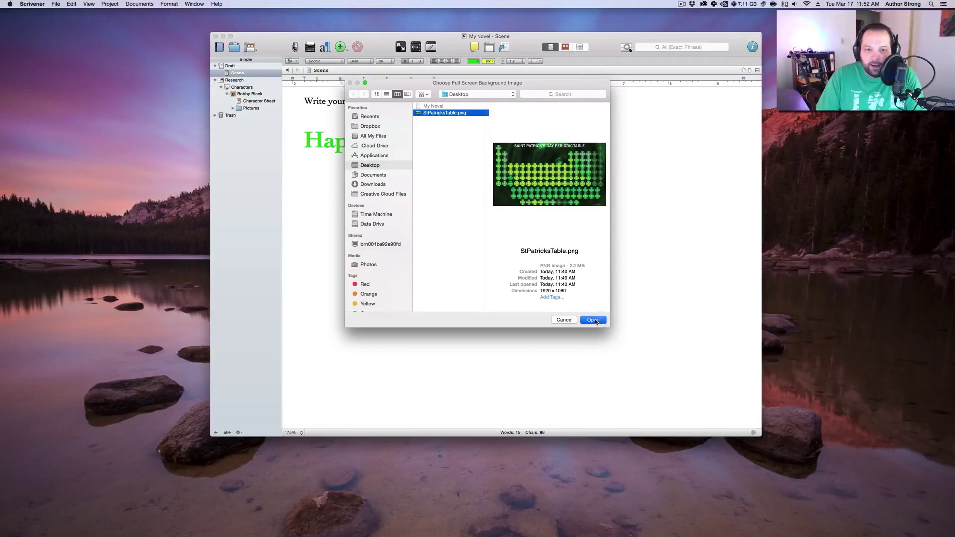
pyautogui.click(594, 320)
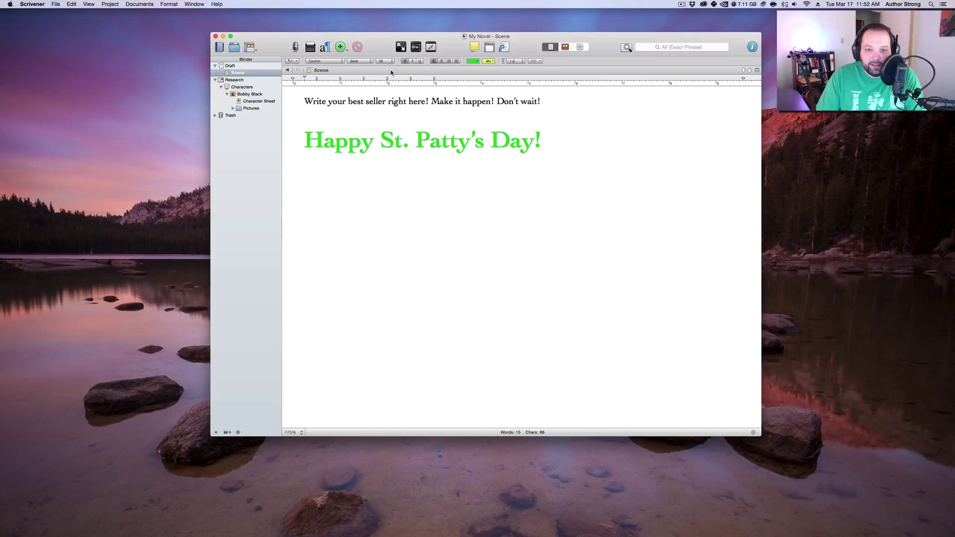
# In composition mode, add blank lines, then adjust paper width, centred position and fade
pyautogui.click(402, 47)
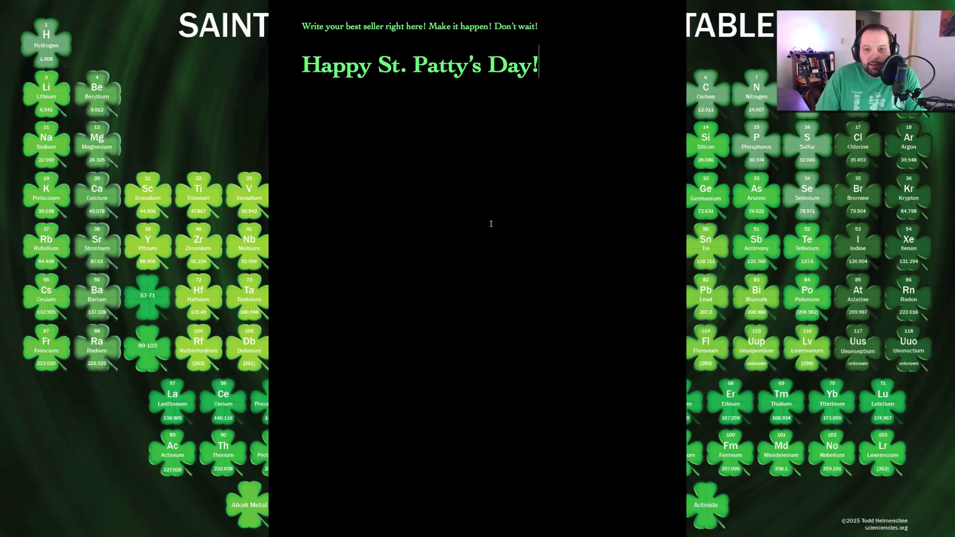
pyautogui.press('Return')
pyautogui.press('Return')
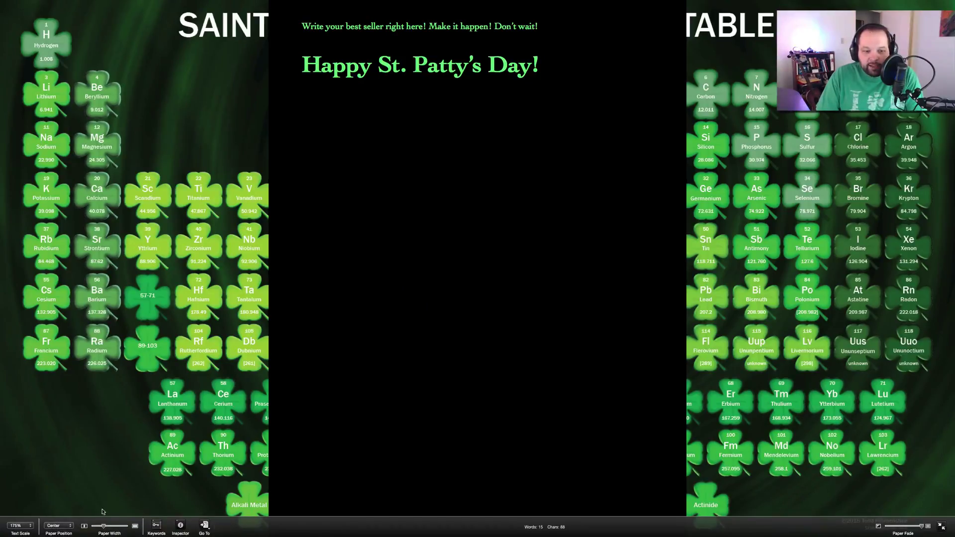
pyautogui.moveTo(104, 526); pyautogui.dragTo(104, 526)
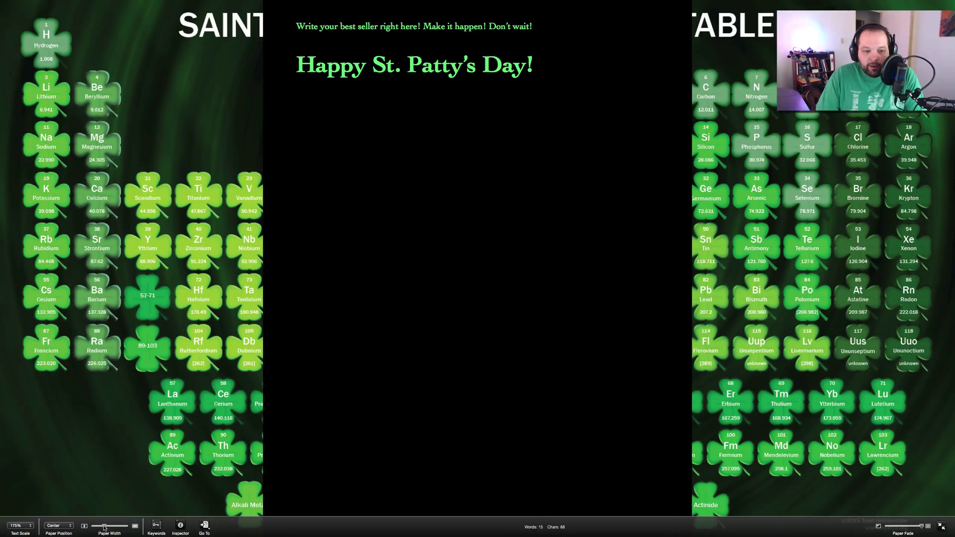
pyautogui.click(60, 526)
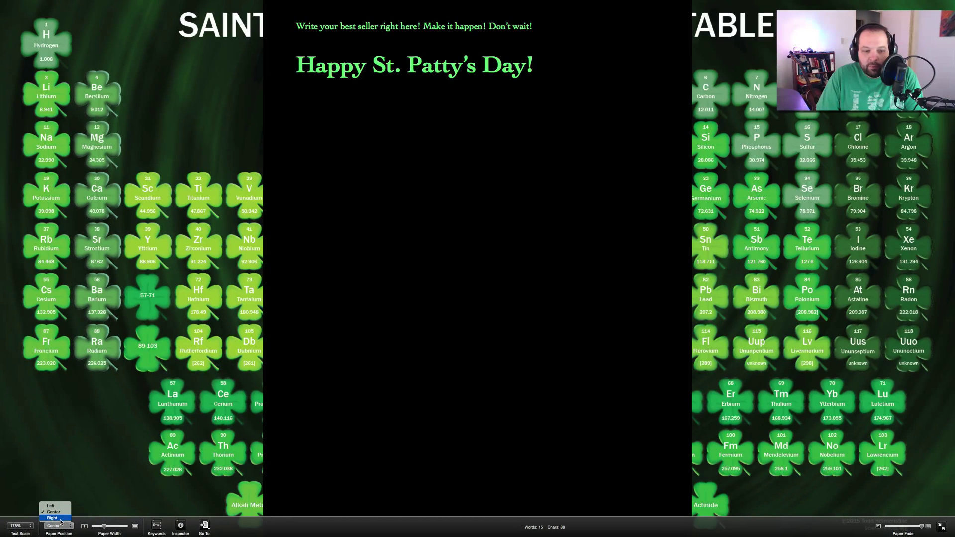
pyautogui.click(60, 517)
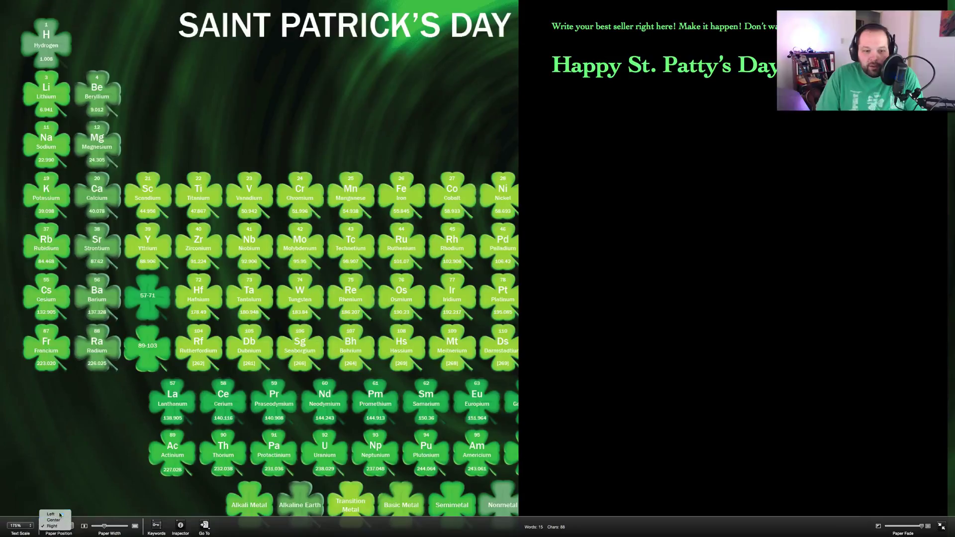
pyautogui.click(55, 520)
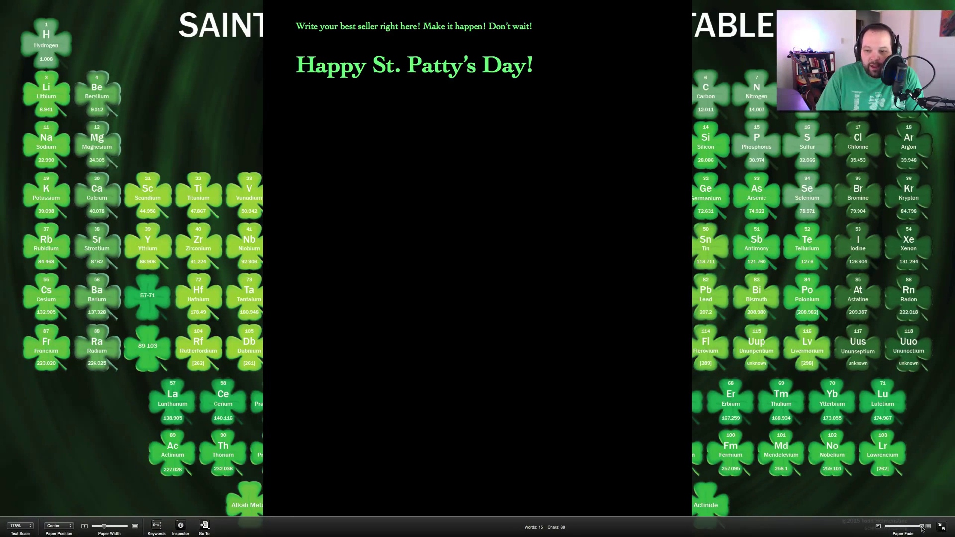
pyautogui.moveTo(921, 528); pyautogui.dragTo(901, 528)
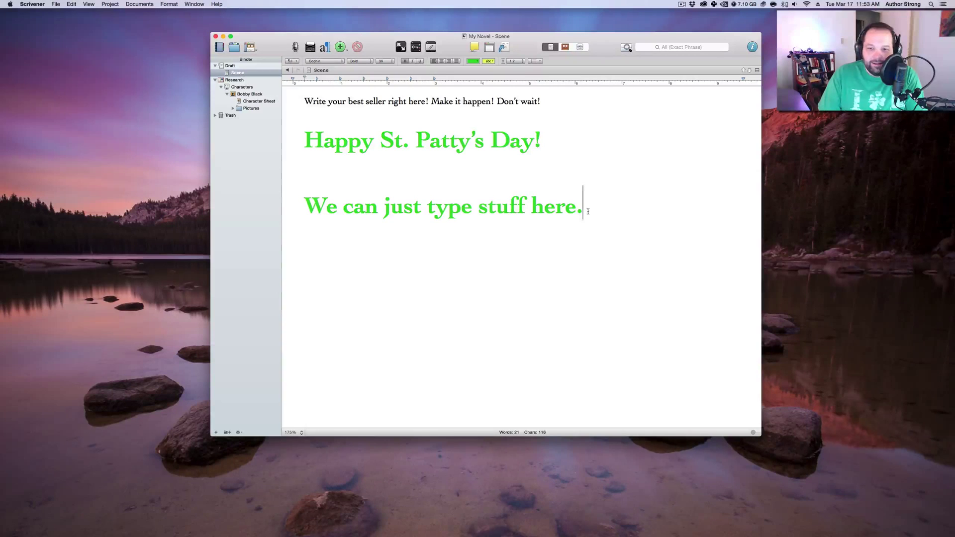
# Delete 'We can just type stuff here.' and add an empty document named Scene
pyautogui.moveTo(585, 206); pyautogui.dragTo(292, 201)
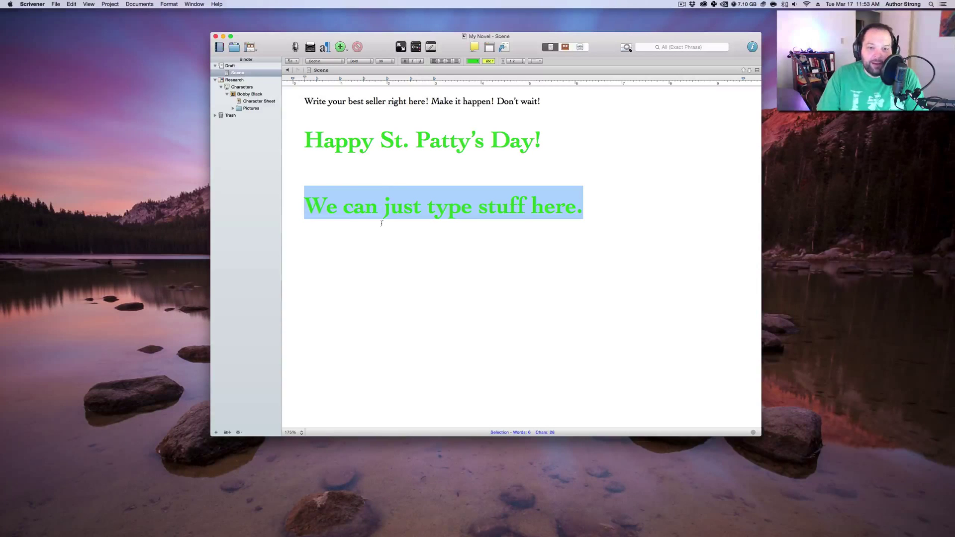
pyautogui.press('BackSpace')
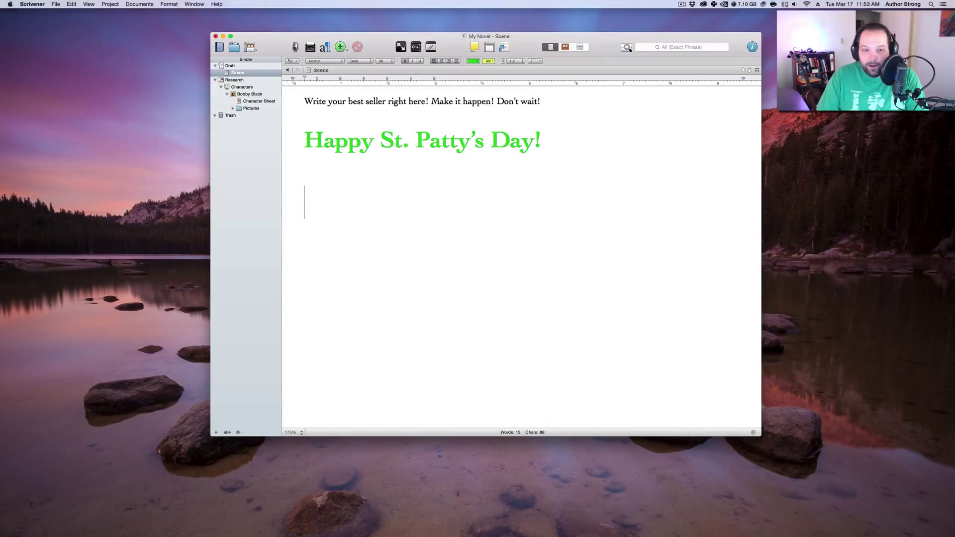
pyautogui.press('super+n')
pyautogui.write('Scene')
pyautogui.press('Return')
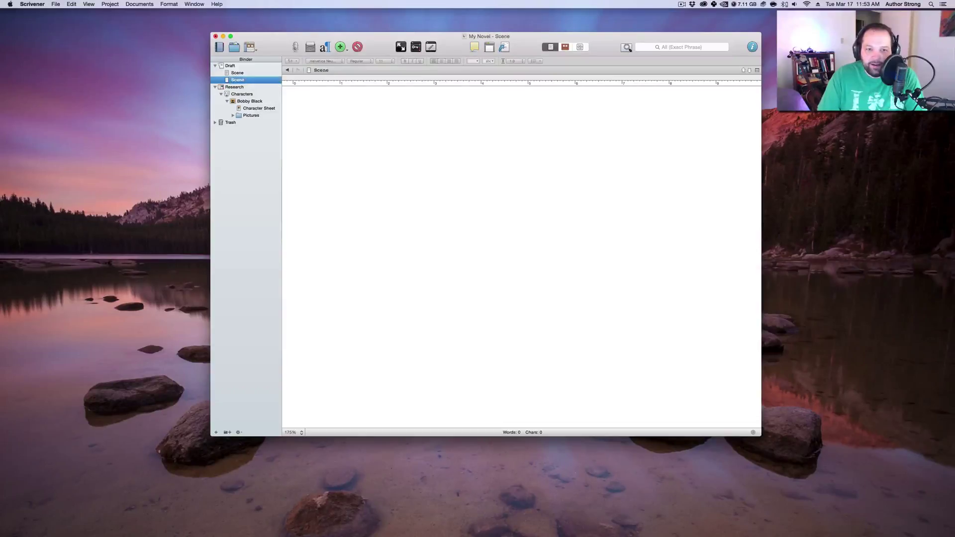
pyautogui.click(514, 166)
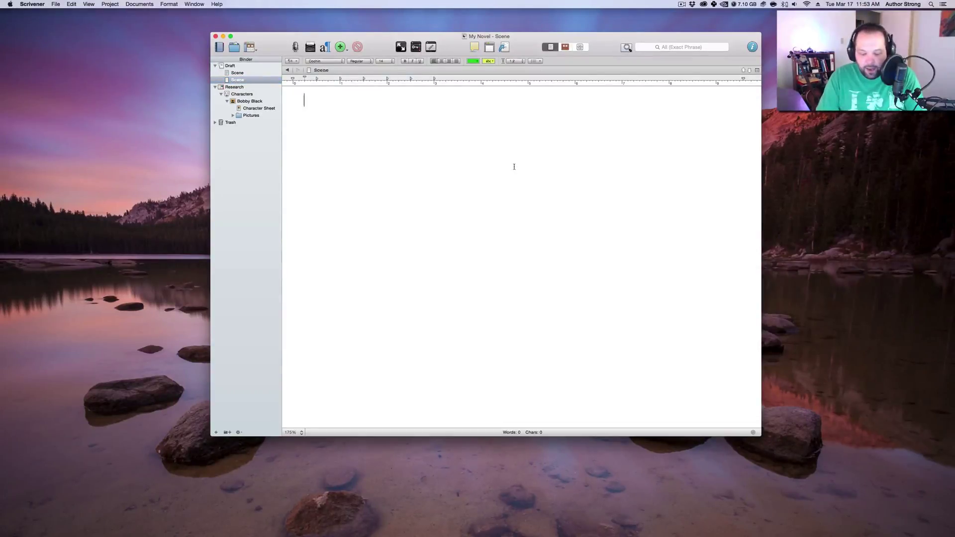
# Write 'We are going to write stuff here! This is our amazing novel!' in composition mode
pyautogui.press('super+alt+f')
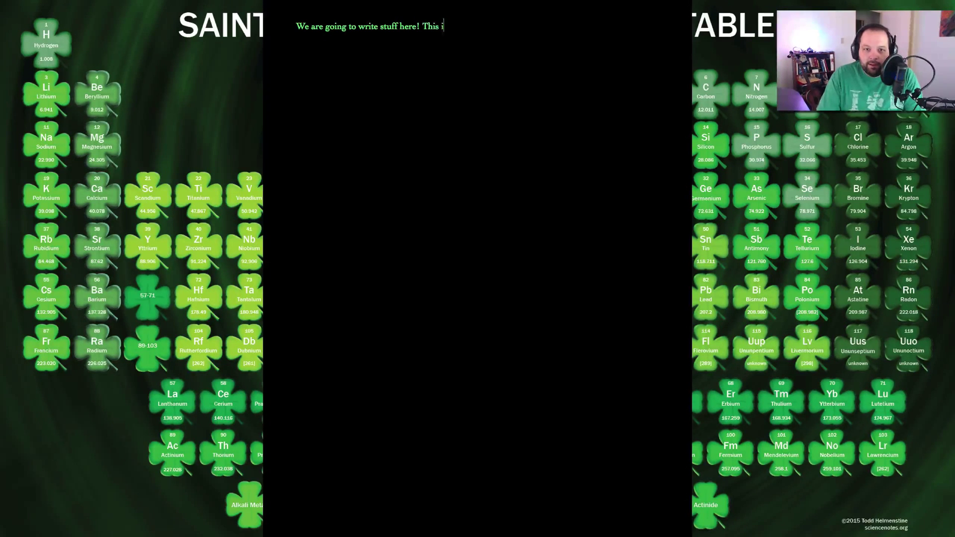
pyautogui.write('s our amazing novel')
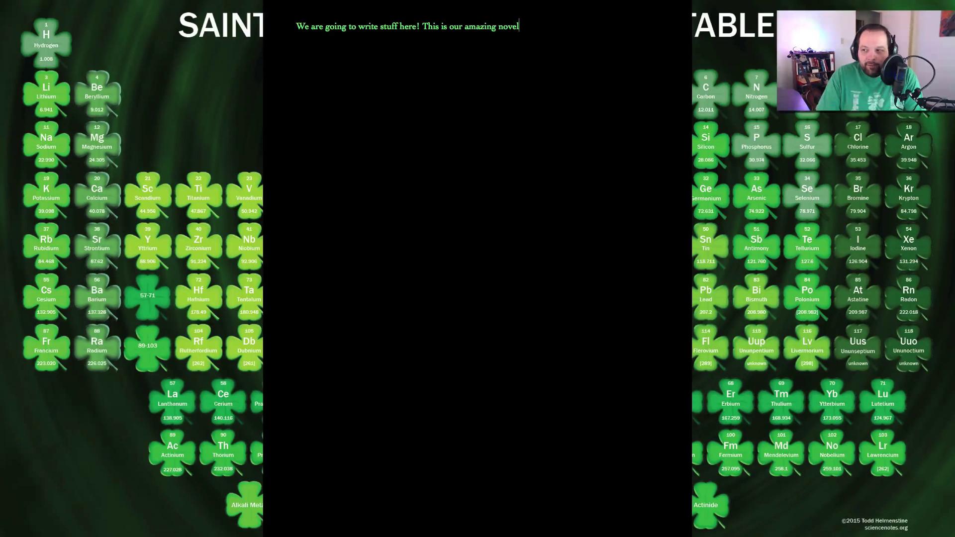
pyautogui.write('!')
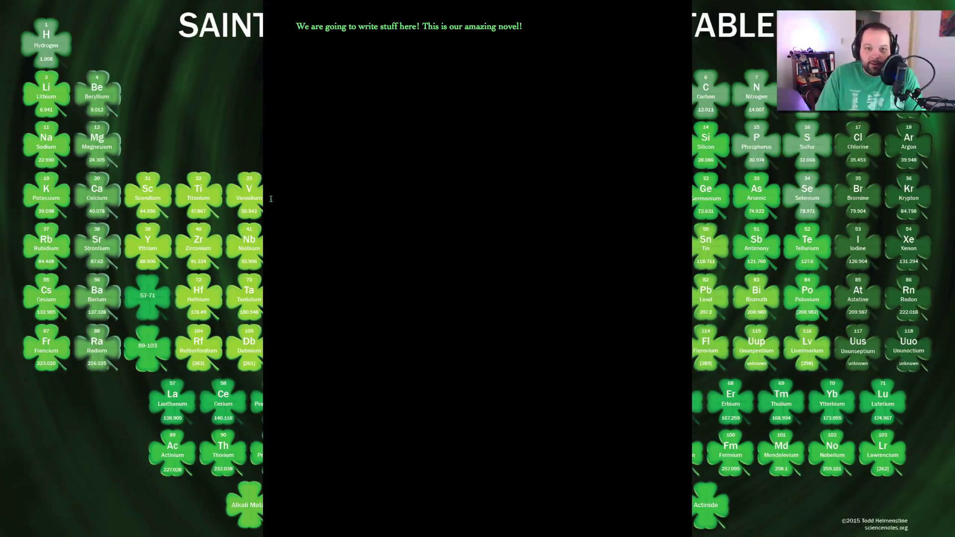
pyautogui.press('Escape')
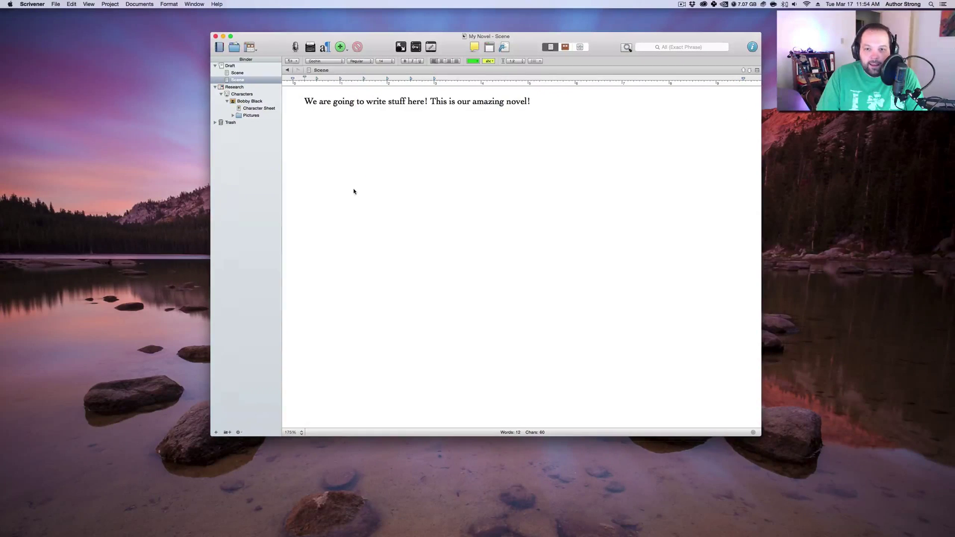